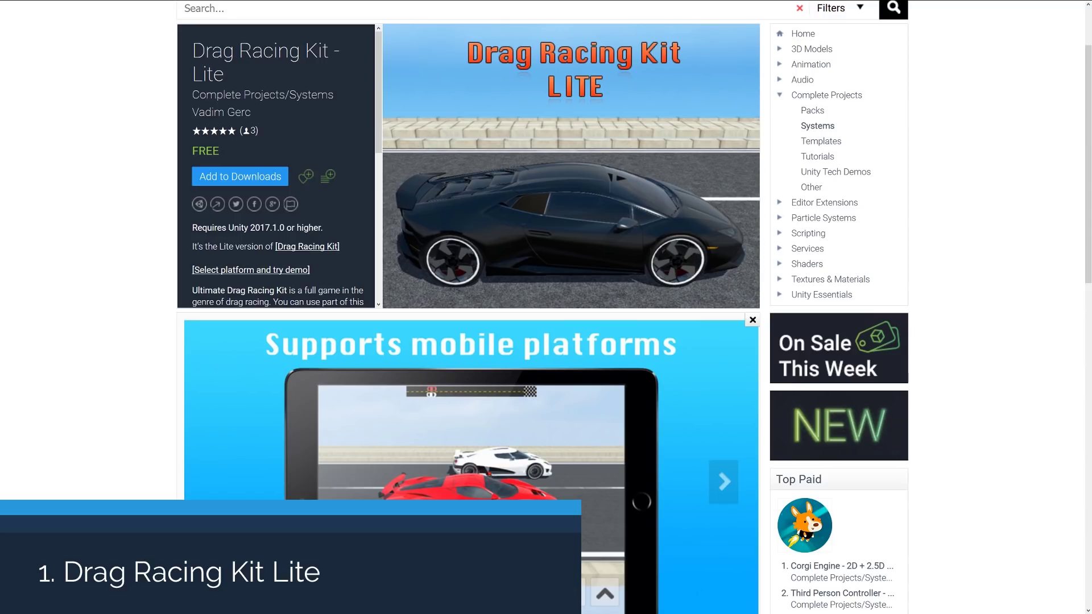
scroll(276, 167, "down", 3)
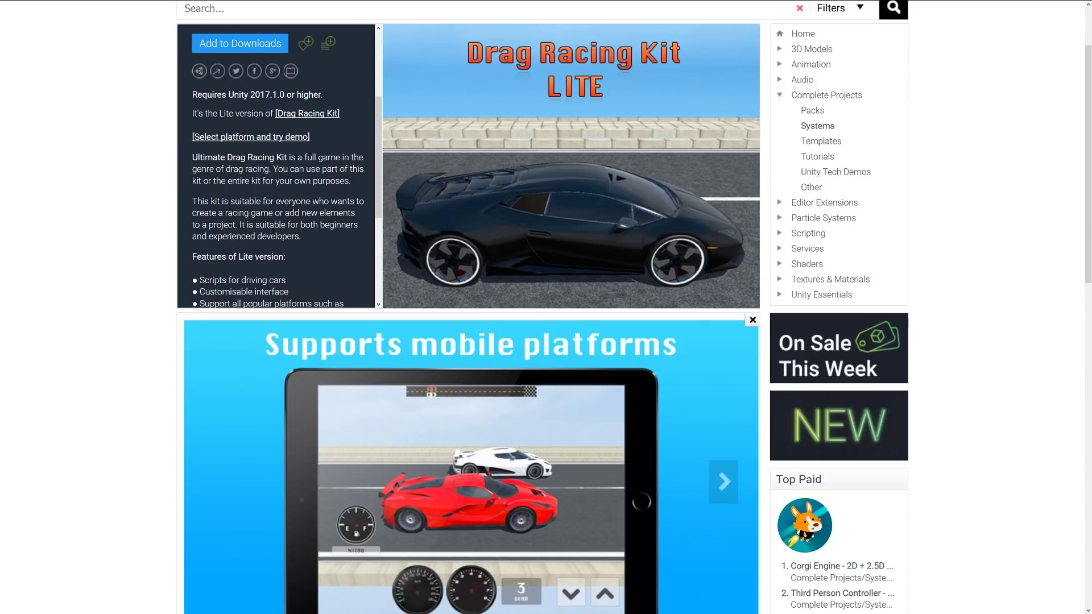
scroll(274, 233, "down", 3)
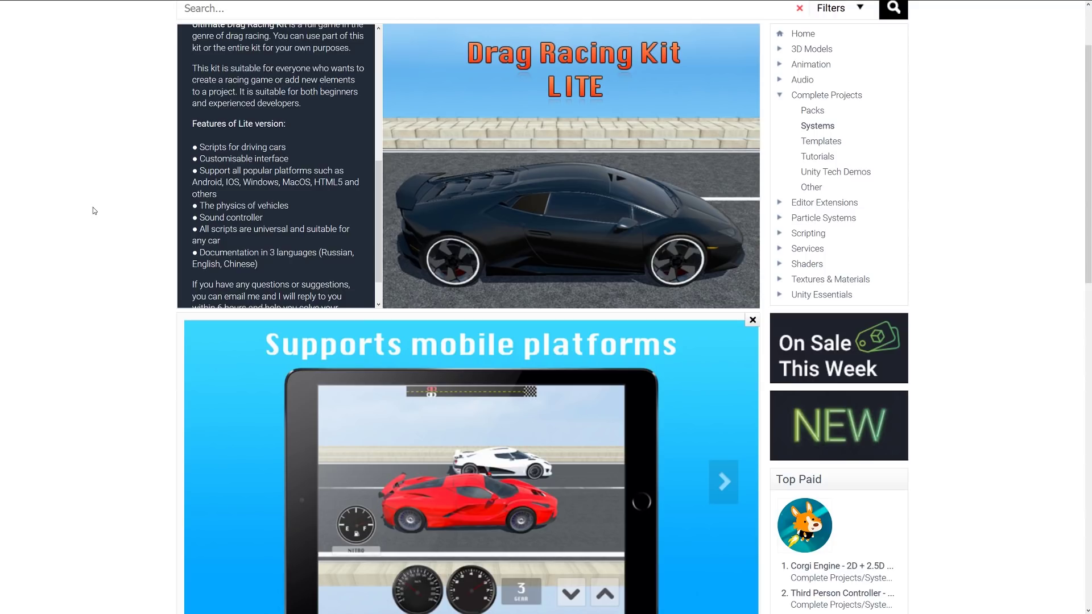
scroll(208, 232, "down", 1)
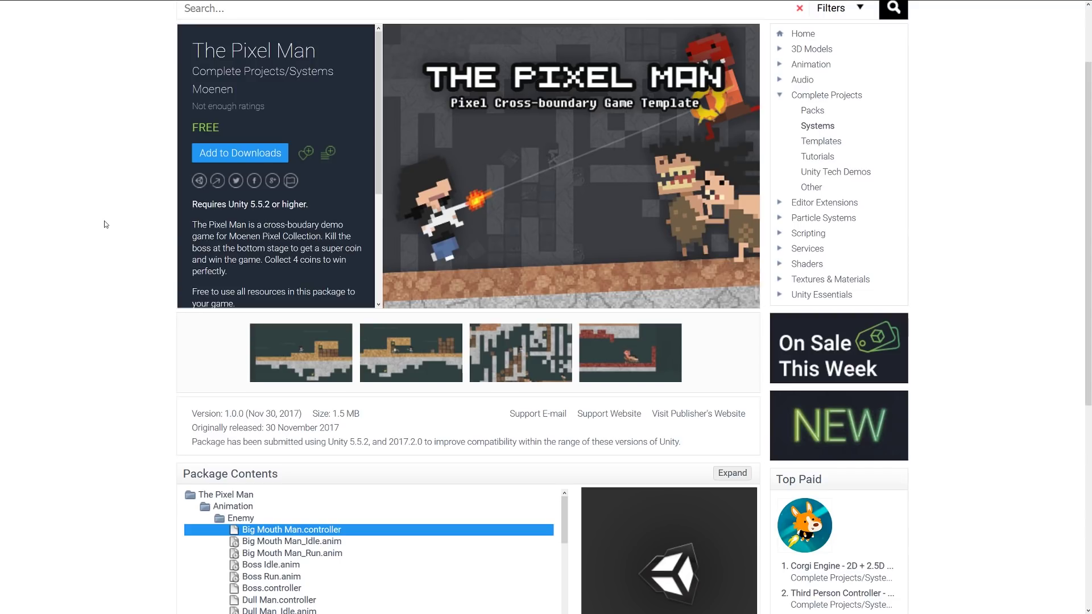
scroll(262, 239, "down", 3)
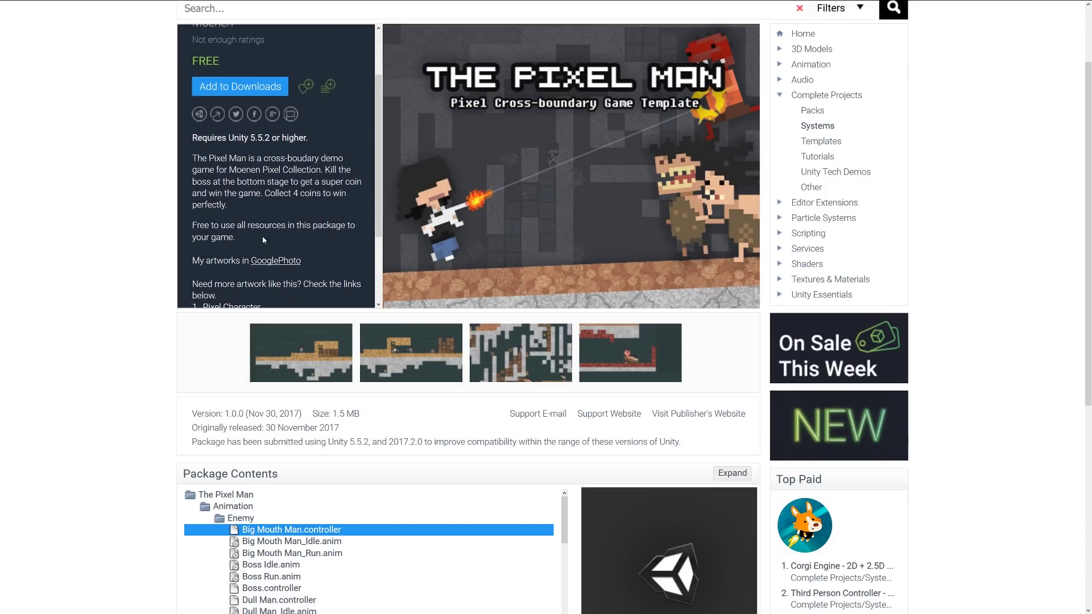
scroll(261, 236, "down", 3)
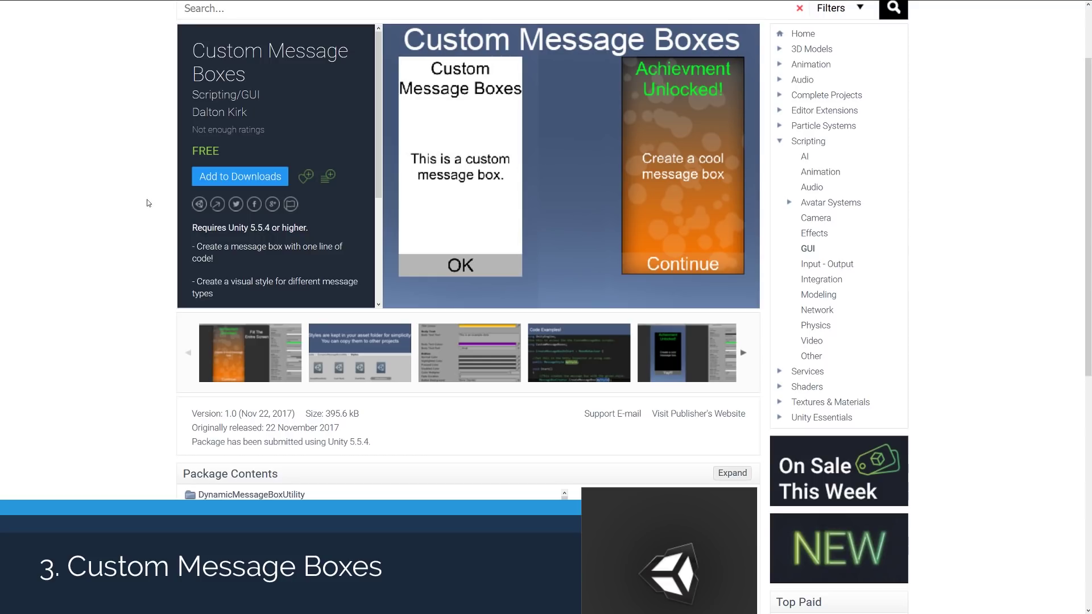
scroll(276, 205, "down", 3)
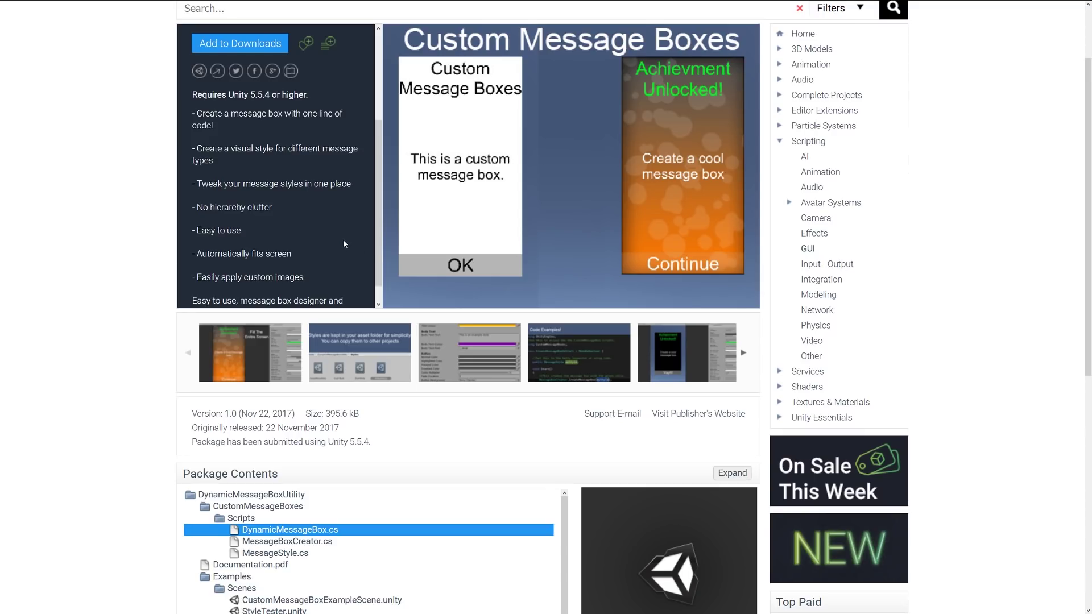
scroll(338, 243, "down", 1)
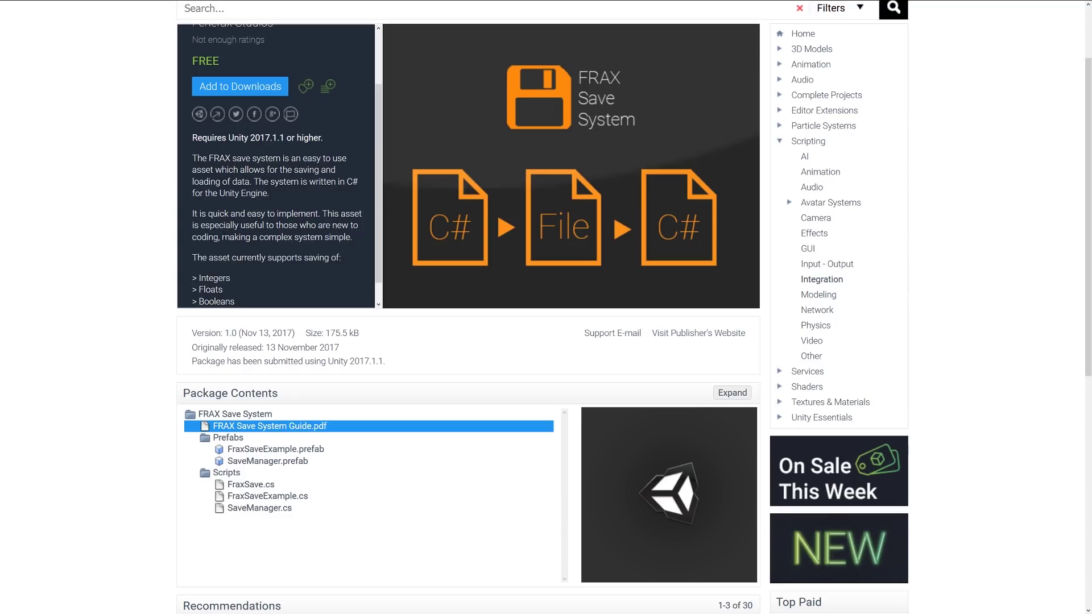
scroll(225, 239, "down", 1)
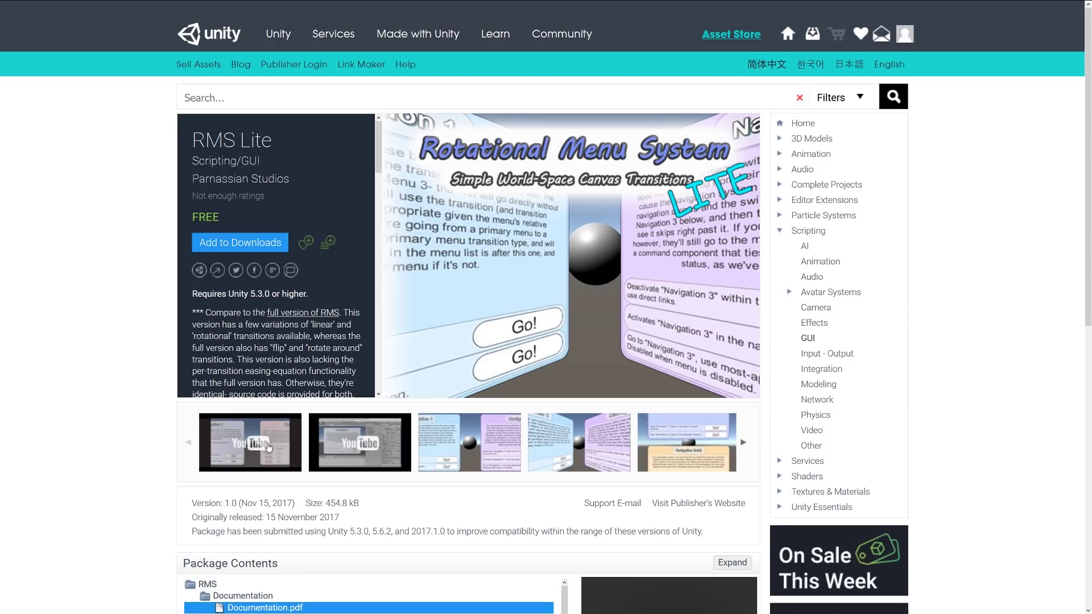
Step: Play the RMS Lite demo video from the first YouTube thumbnail in the gallery
left_click(268, 447)
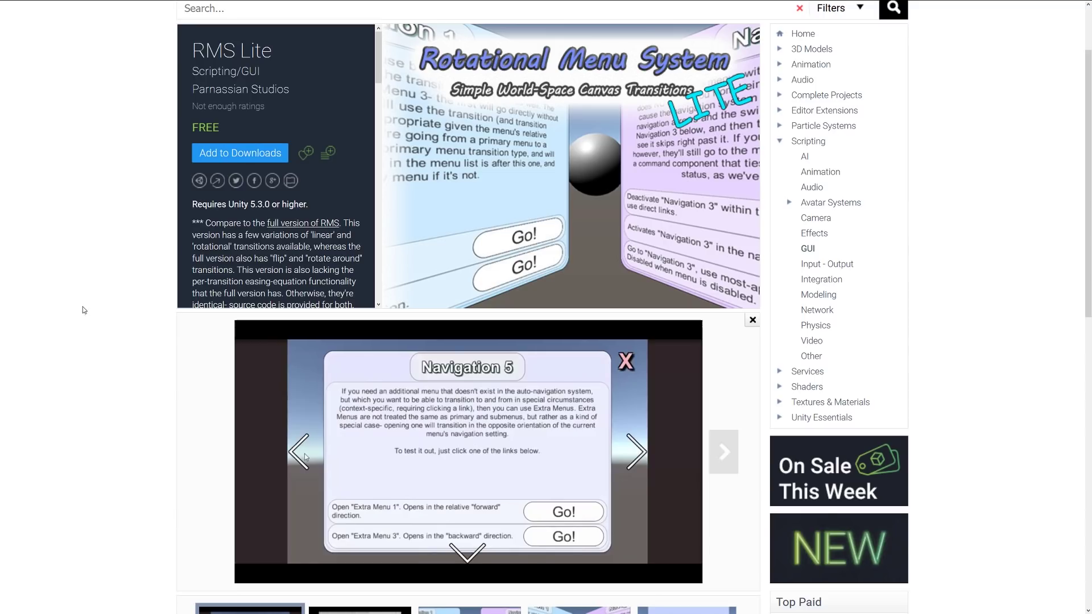
scroll(213, 186, "down", 2)
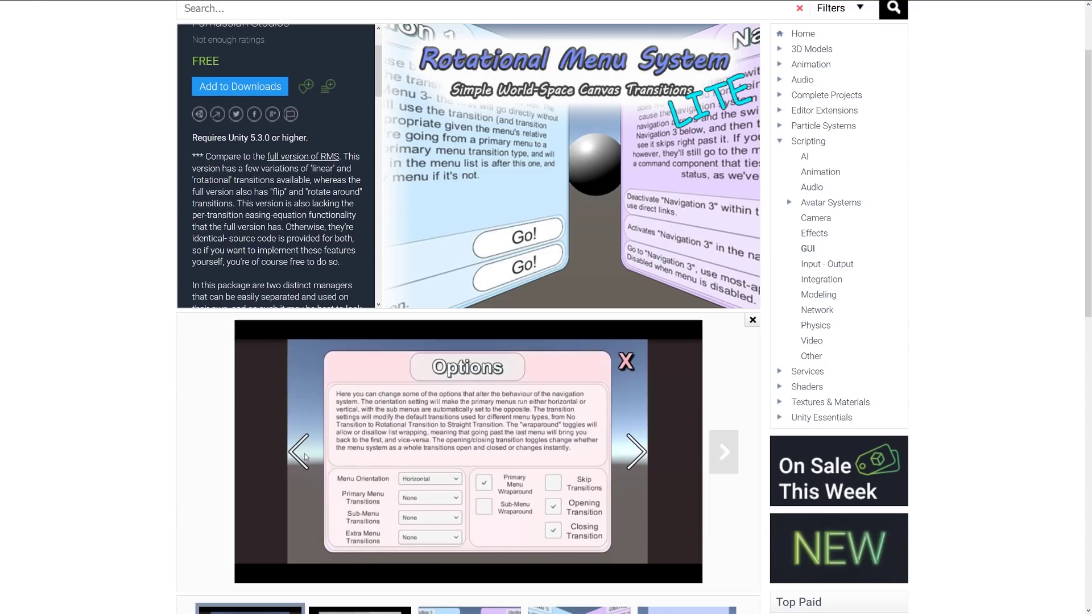
scroll(275, 170, "down", 2)
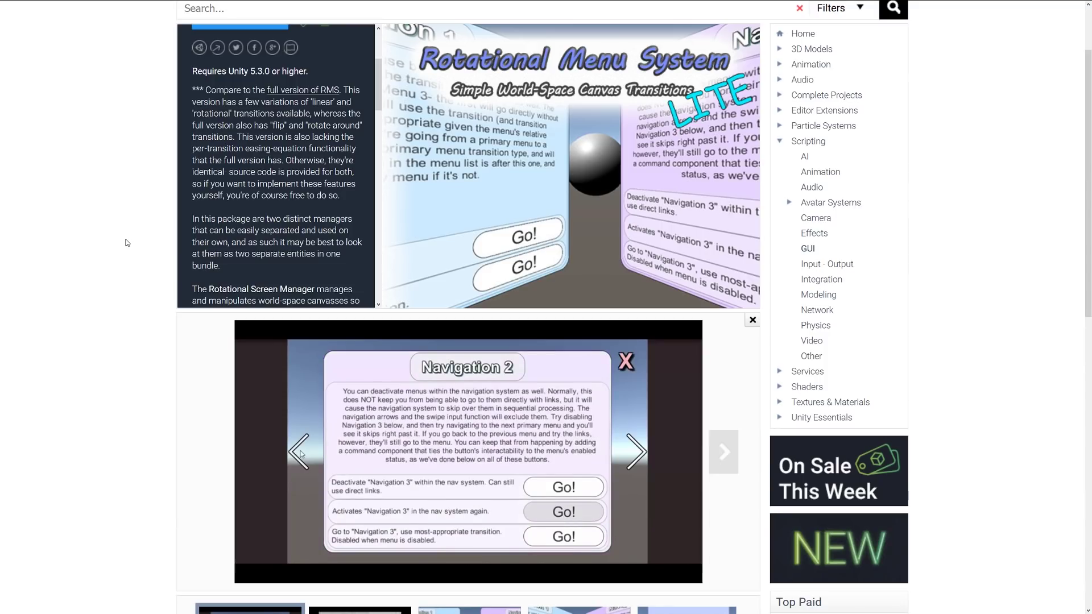
scroll(154, 237, "down", 2)
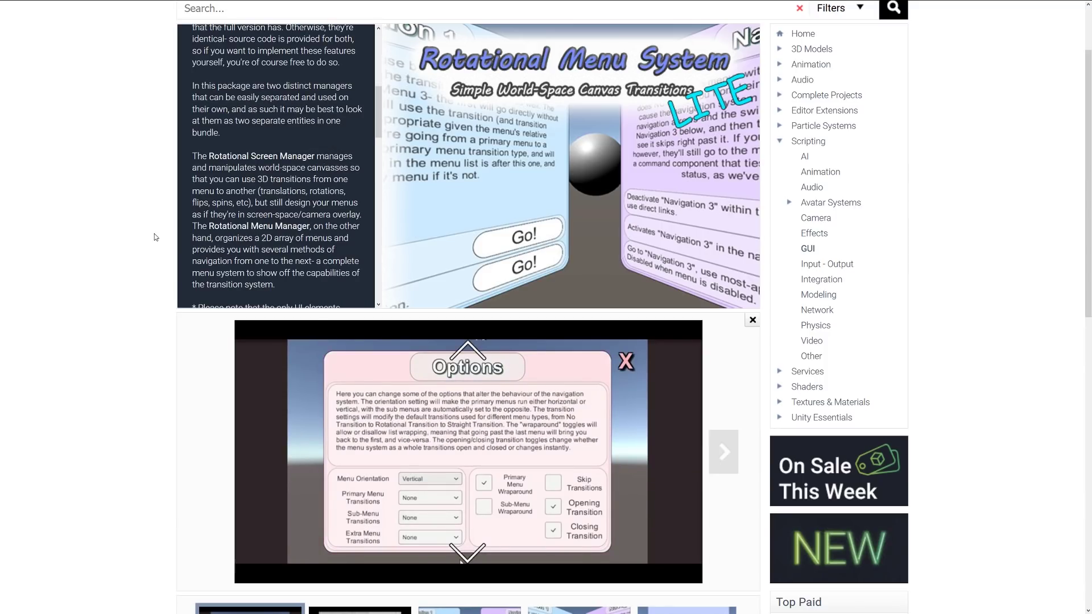